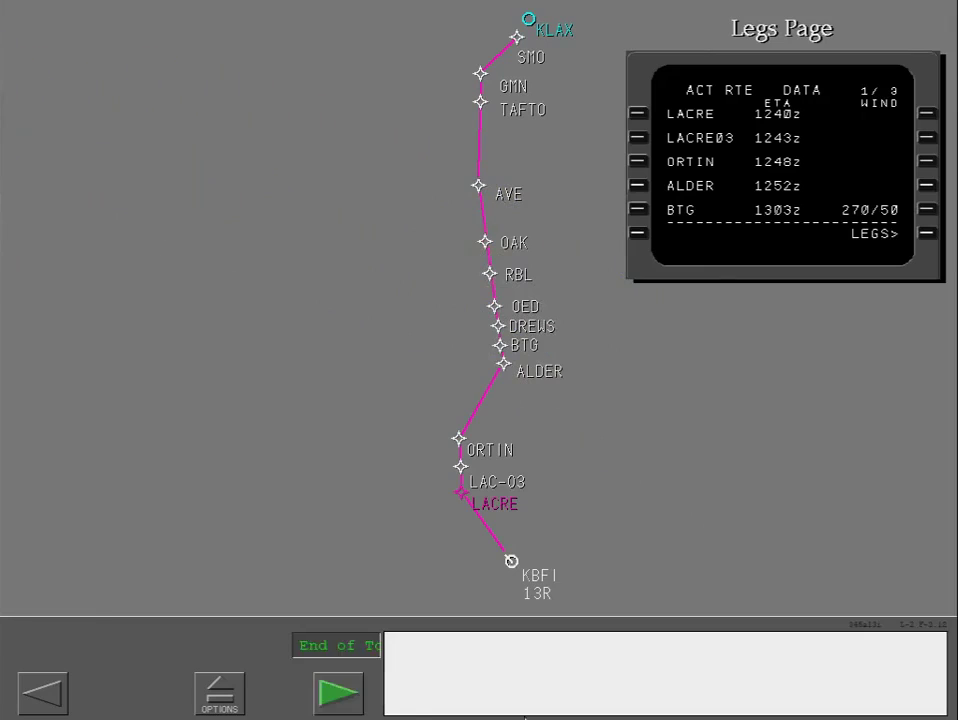
- Finish the FMC LEGS Overview topic after reviewing the Legs Page map slide
left_click(359, 694)
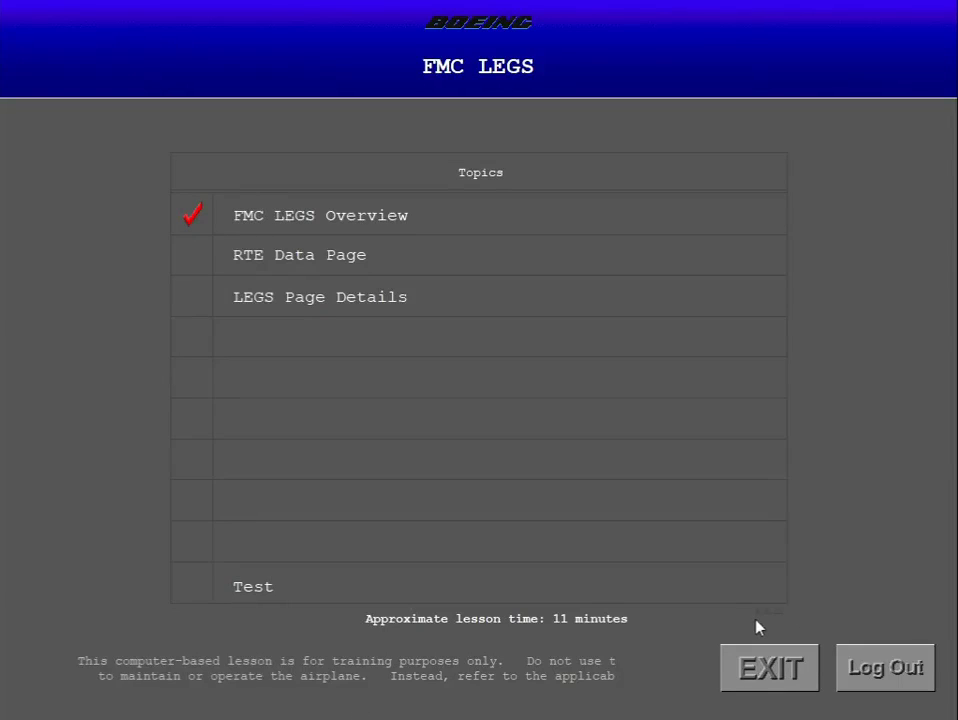
- Open the RTE Data Page topic and display the active route's LEGS page 1/3
left_click(378, 257)
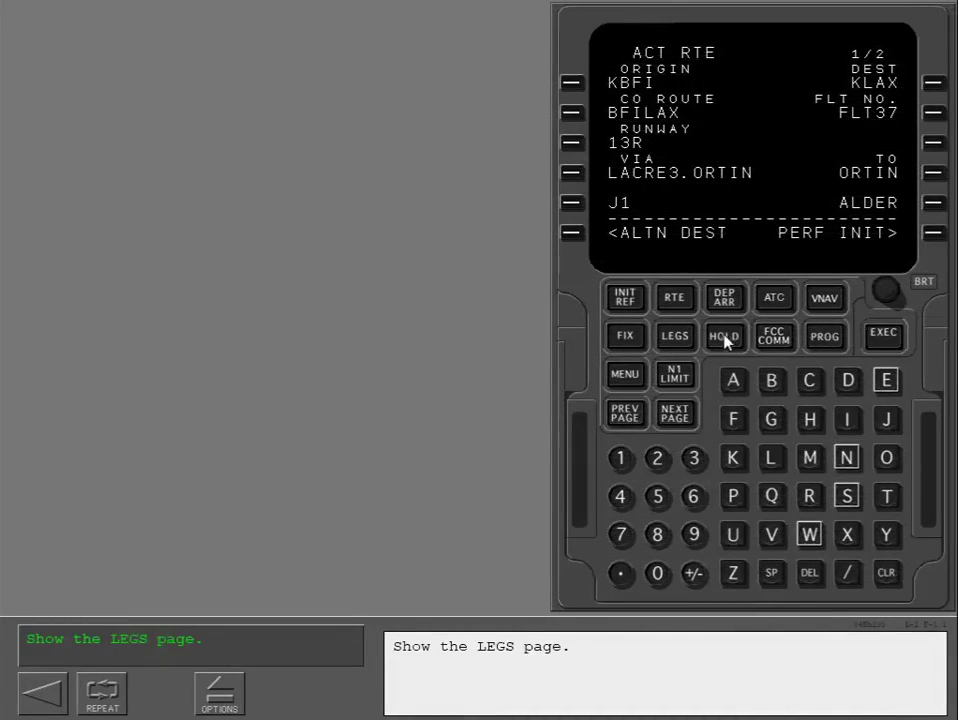
left_click(682, 337)
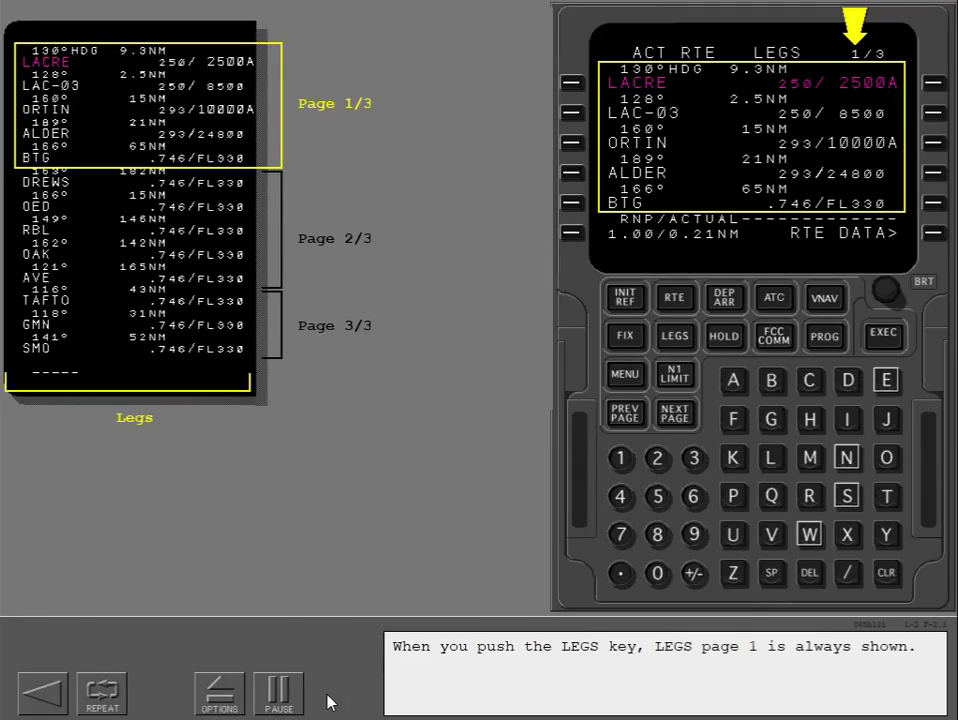
- View RTE DATA pages 1 and 2, return to the LEGS page, and finish the topic
left_click(934, 236)
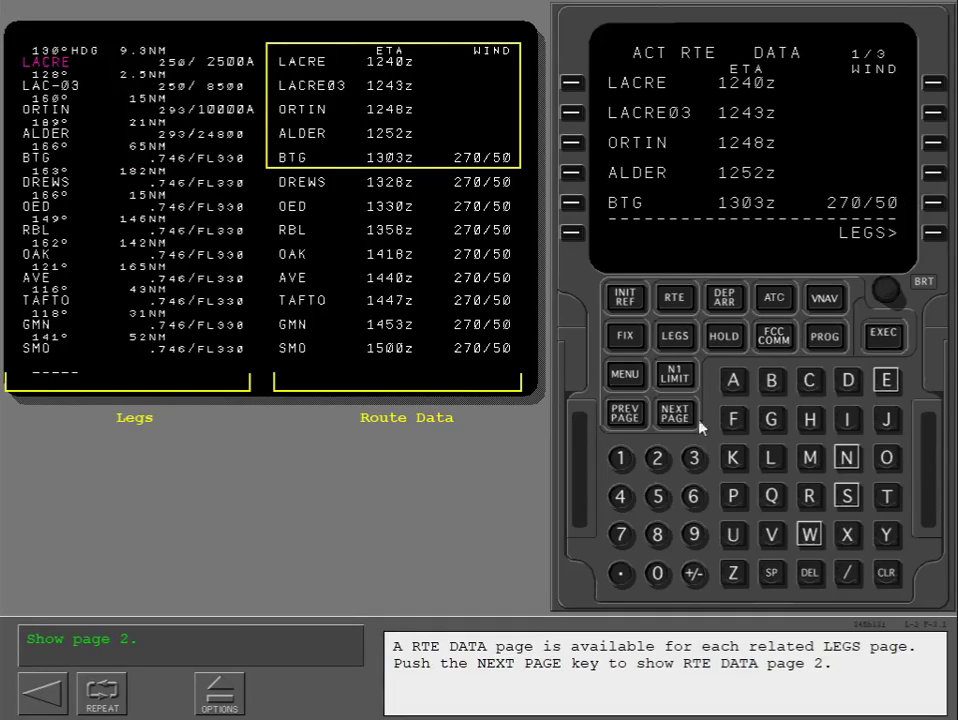
left_click(657, 417)
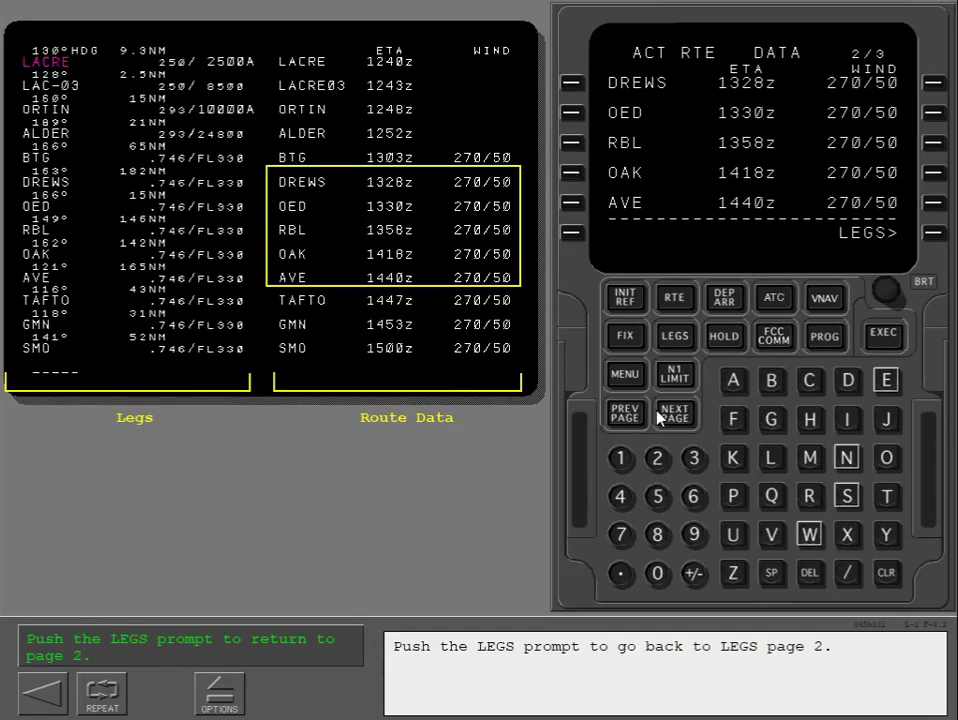
left_click(932, 234)
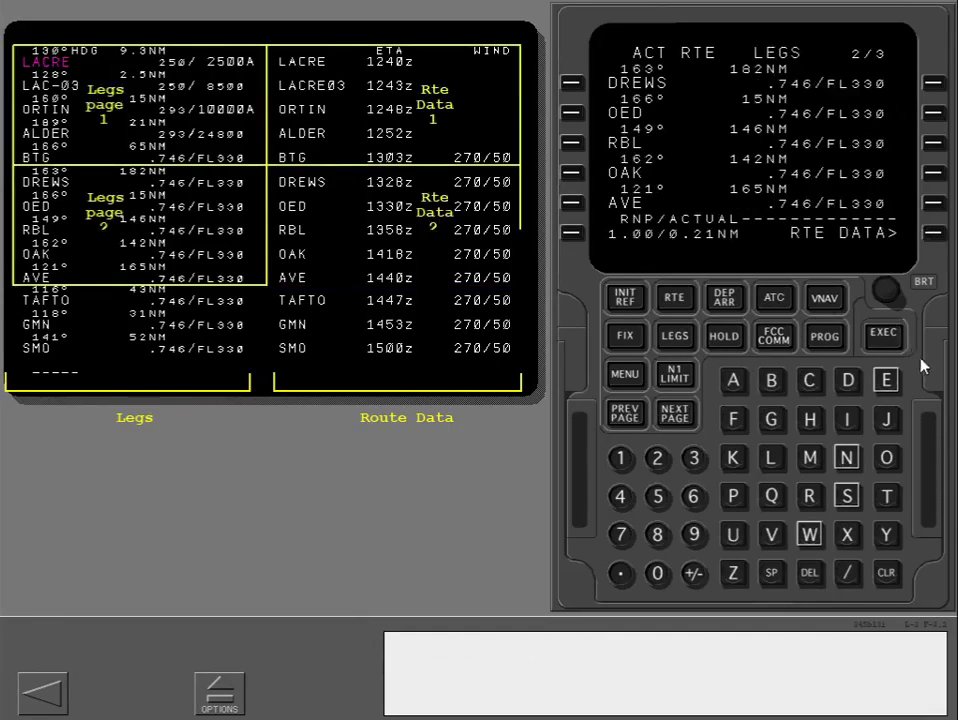
left_click(349, 684)
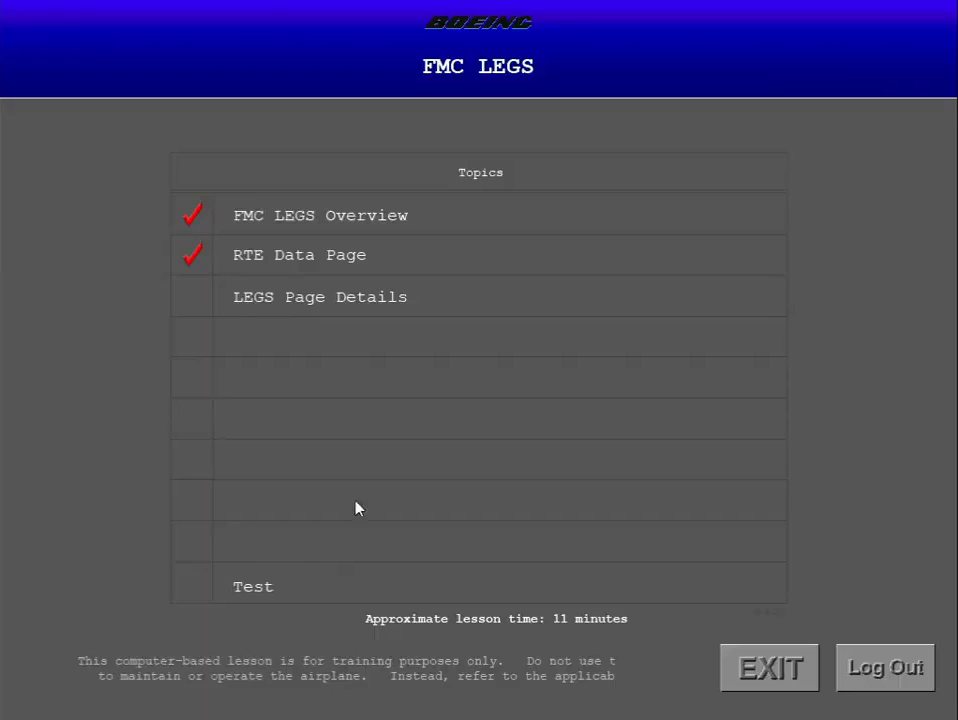
- Start the LEGS Page Details topic and follow it to the ORTIN speed exercise
left_click(358, 302)
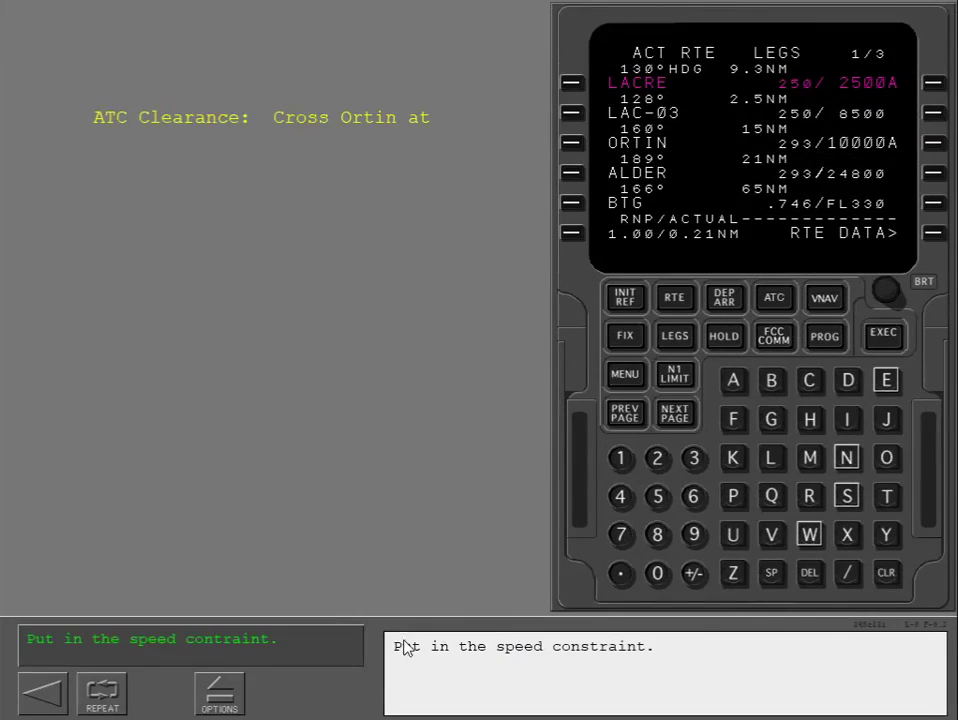
- Correct a mistyped 230/ to 250/, enter it on ORTIN at 3R, and execute
left_click(657, 459)
left_click(693, 458)
left_click(657, 572)
left_click(847, 572)
left_click(934, 147)
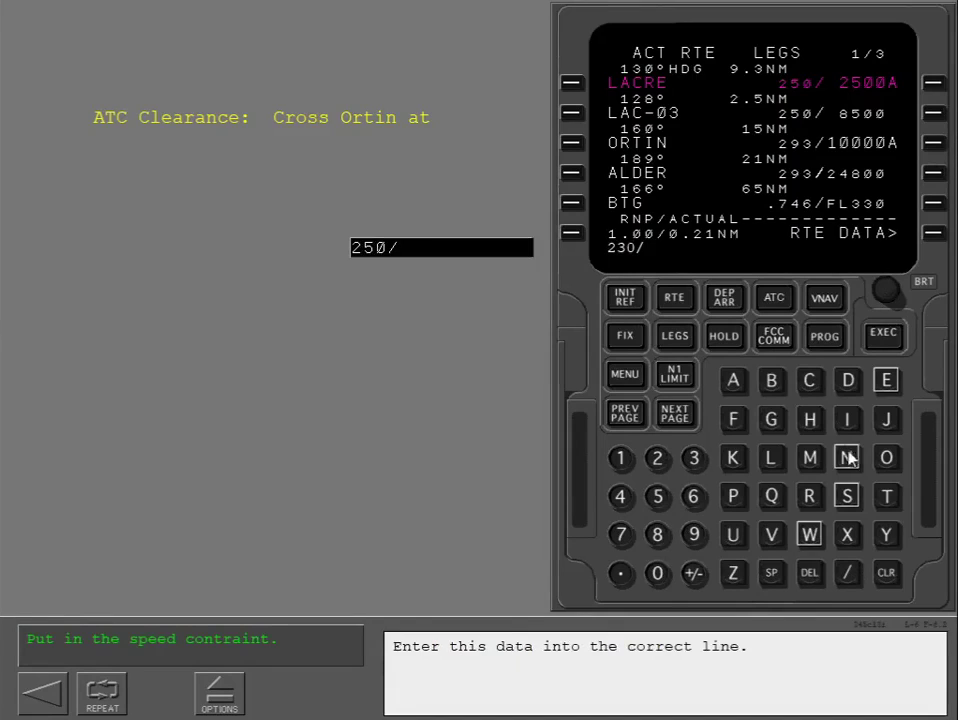
left_click(886, 573)
left_click(886, 573)
left_click(886, 573)
left_click(657, 497)
left_click(657, 573)
left_click(848, 573)
left_click(933, 143)
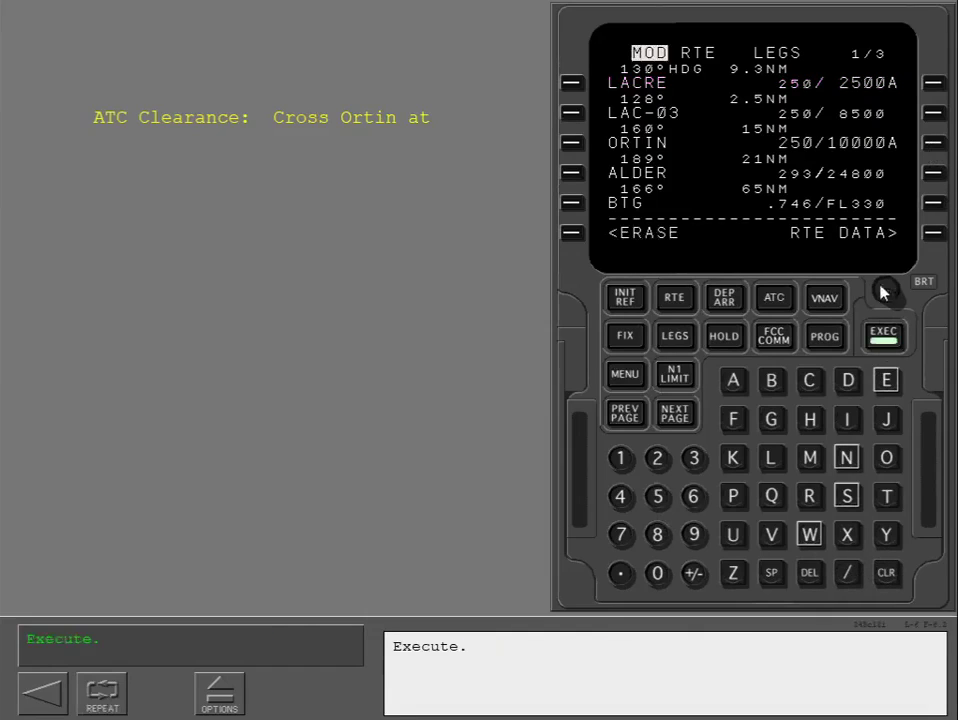
left_click(883, 338)
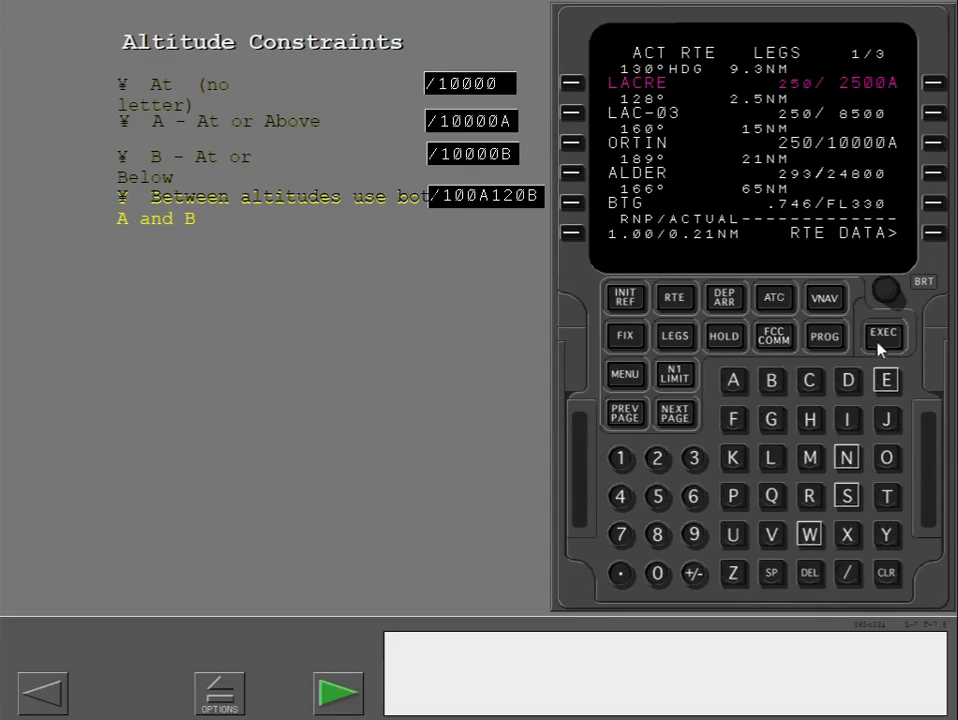
- Advance from the Altitude Constraints slide to the ALDER crossing exercise
left_click(360, 690)
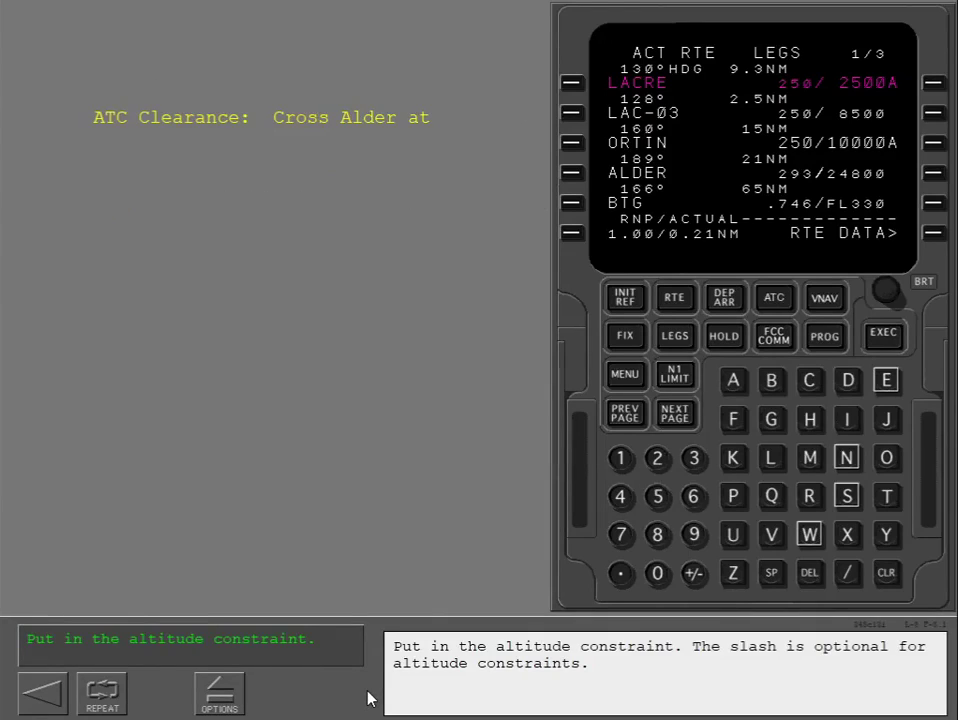
- Correct the altitude entry to /190, enter it on ALDER at 4R, and execute
left_click(851, 572)
left_click(620, 458)
left_click(657, 573)
left_click(657, 573)
left_click(936, 176)
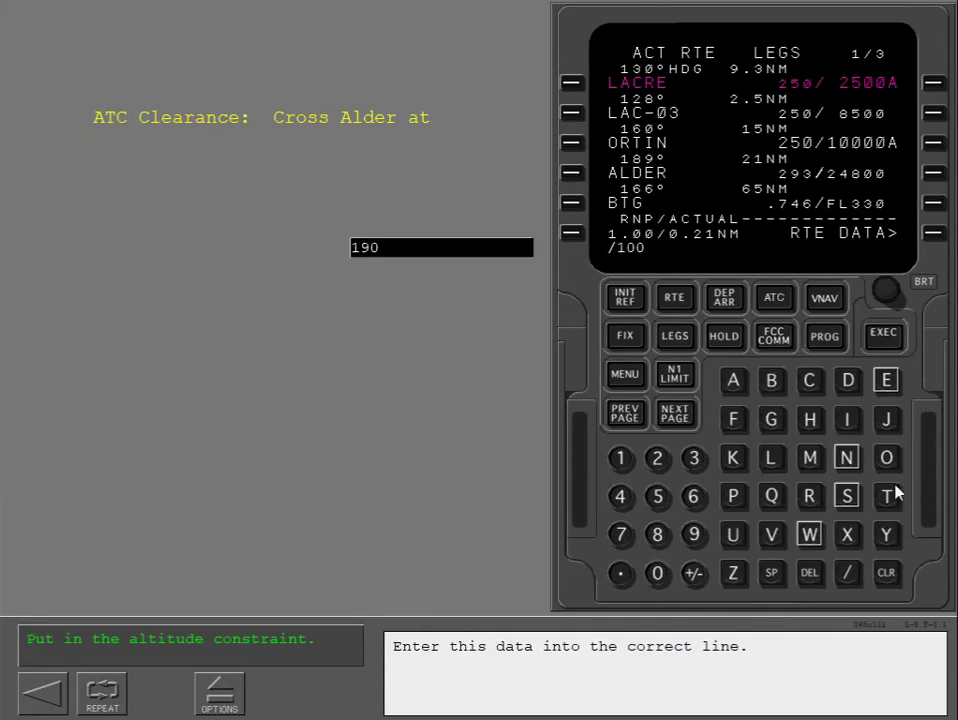
left_click(884, 578)
left_click(884, 578)
left_click(700, 548)
left_click(656, 573)
left_click(931, 176)
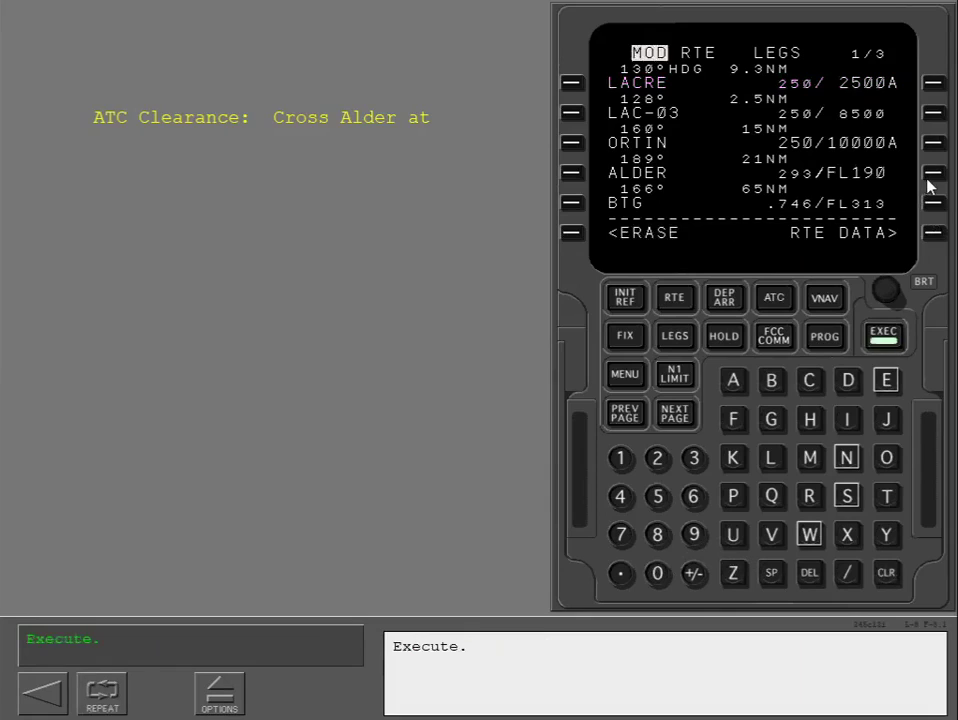
left_click(874, 342)
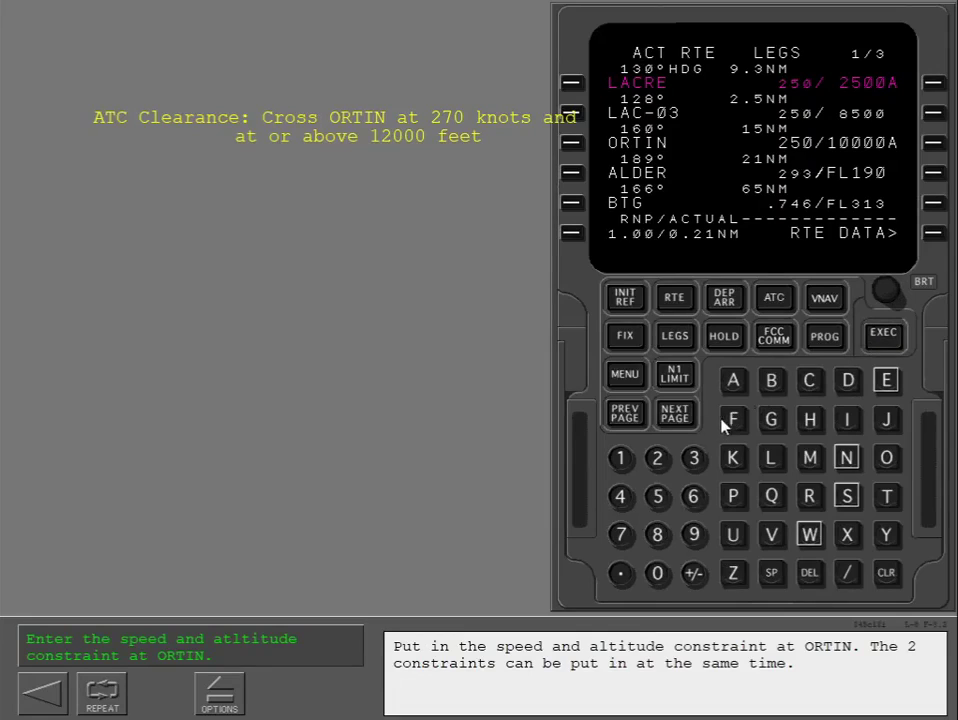
- Enter 270/120A on ORTIN at 3R, adding the A suffix, and execute the route
left_click(657, 465)
left_click(624, 533)
left_click(662, 570)
left_click(849, 574)
left_click(622, 462)
left_click(657, 459)
left_click(658, 572)
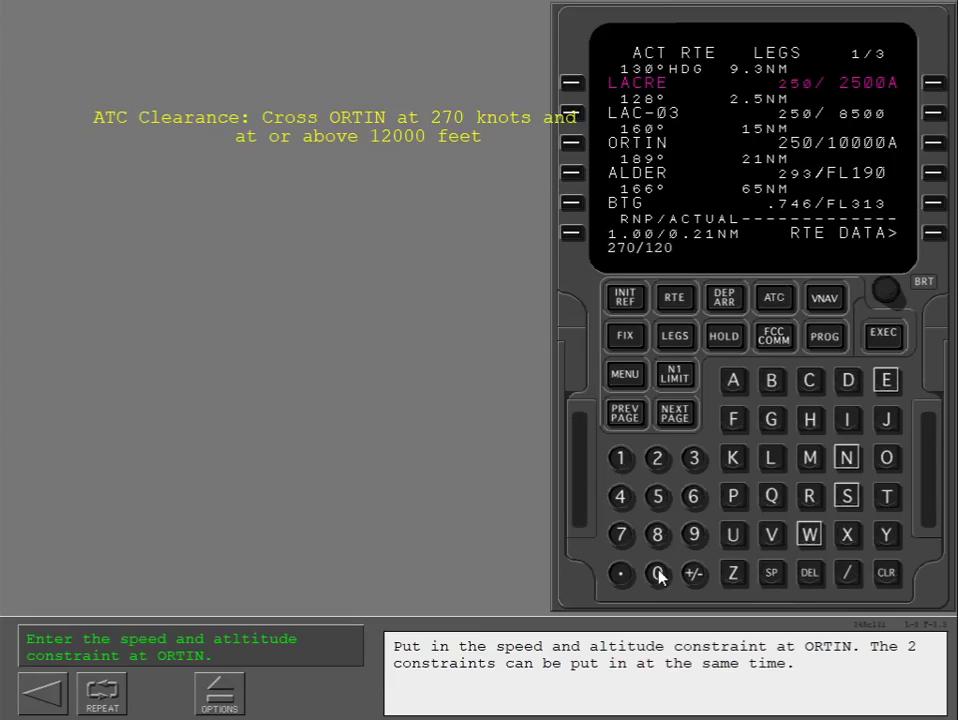
left_click(932, 144)
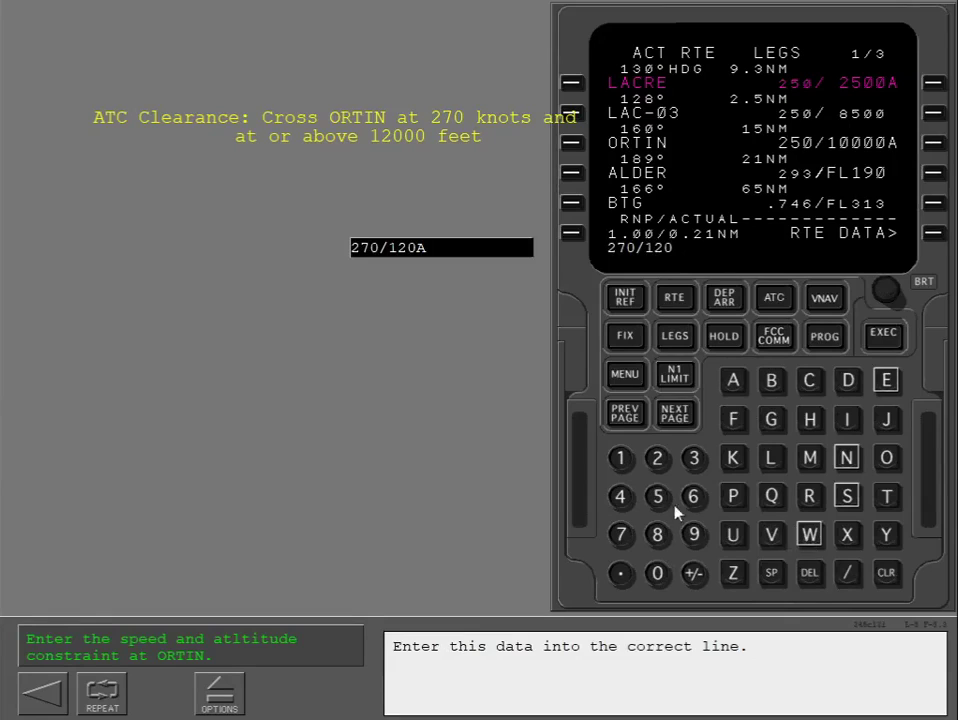
left_click(740, 380)
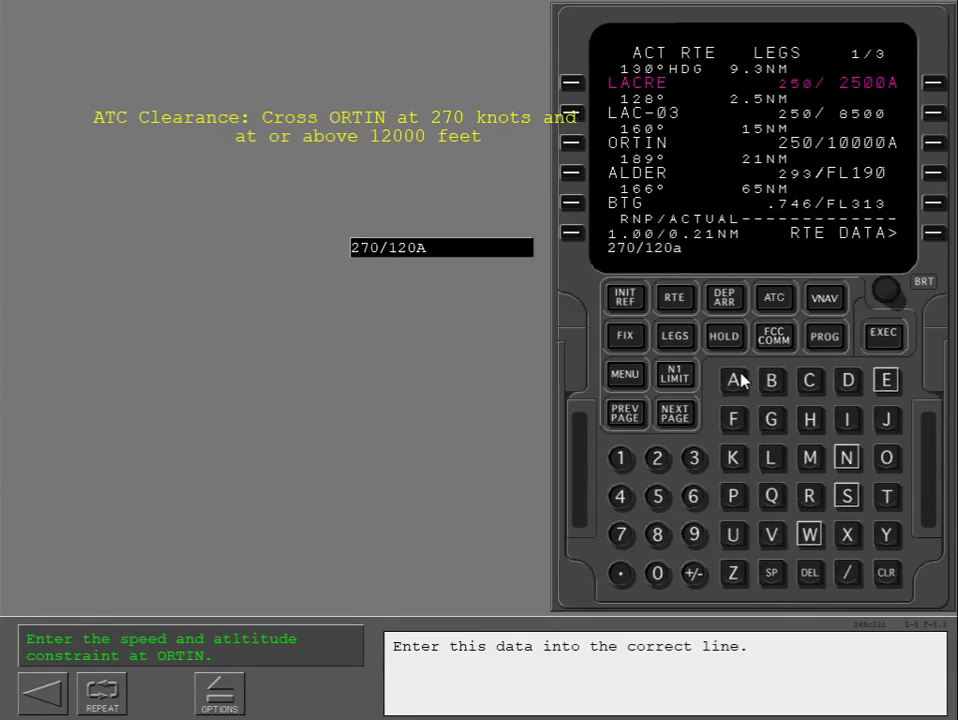
left_click(934, 147)
left_click(884, 338)
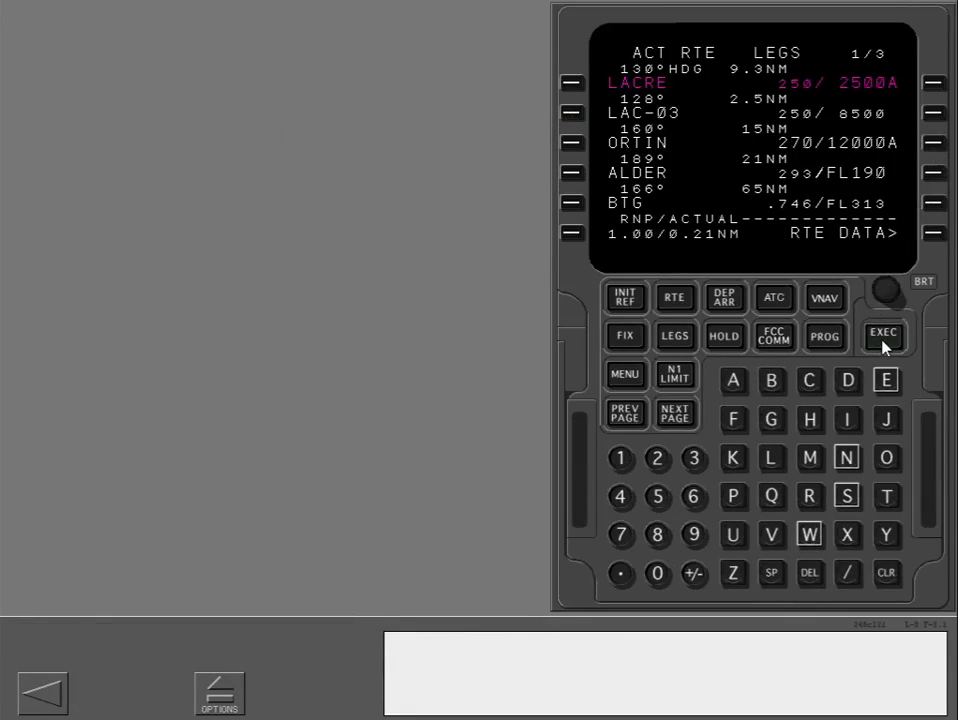